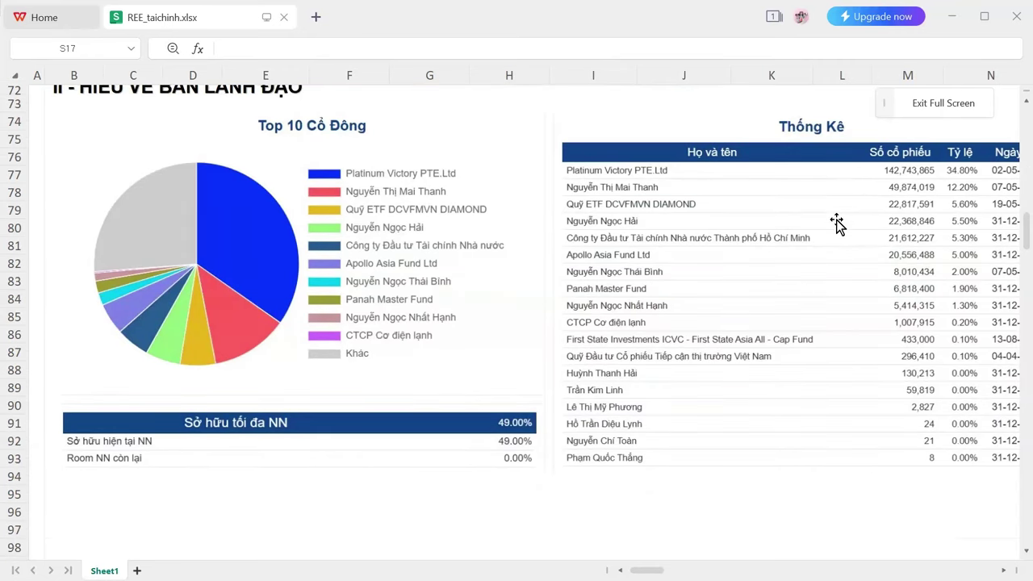
# Review the major-shareholder share transactions table, continuing down to the SỨC KHỎE TÀI CHÍNH table in section III.
pyautogui.scroll(-8, 837, 225)
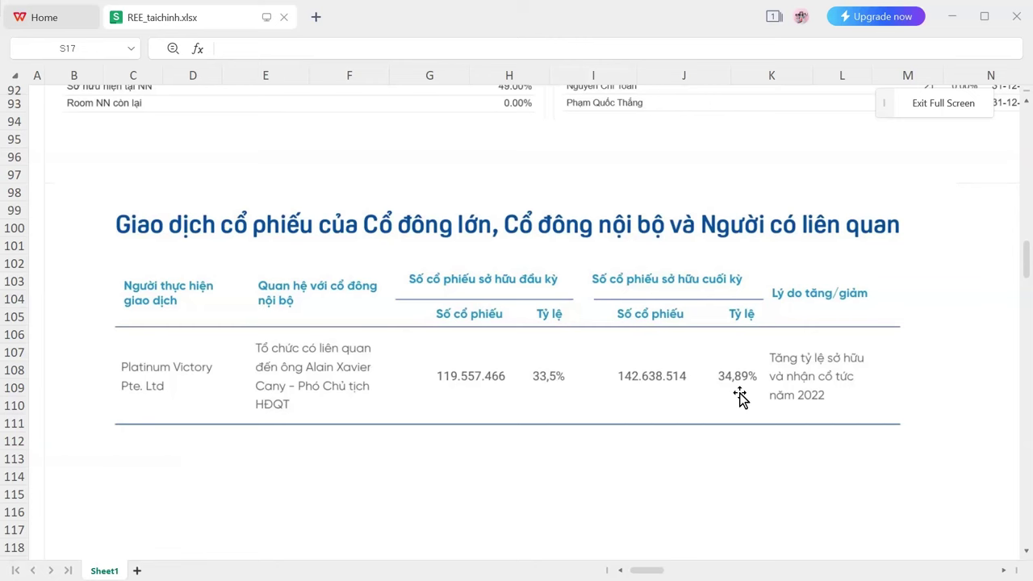
pyautogui.scroll(-5, 740, 396)
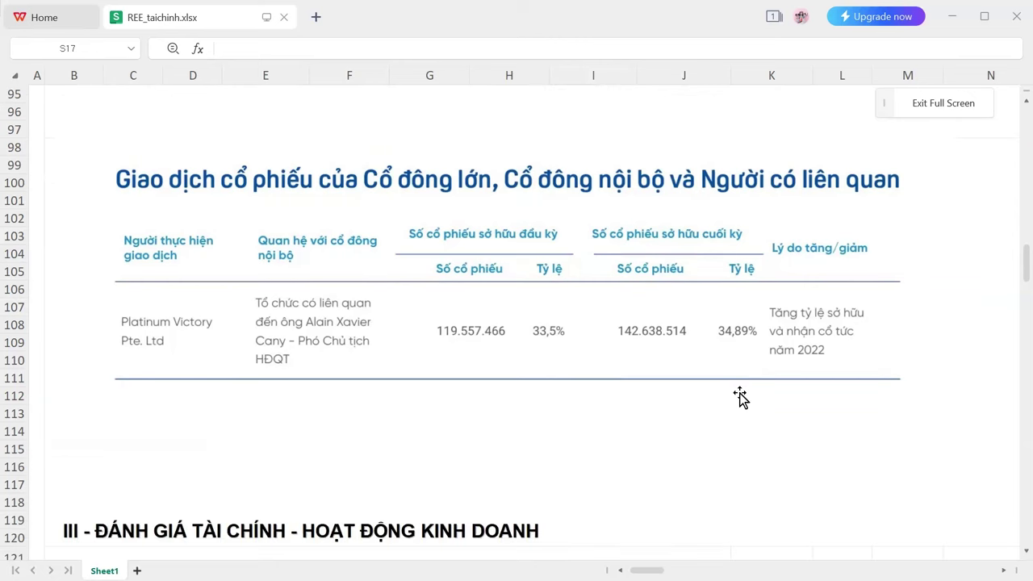
pyautogui.scroll(-4, 739, 393)
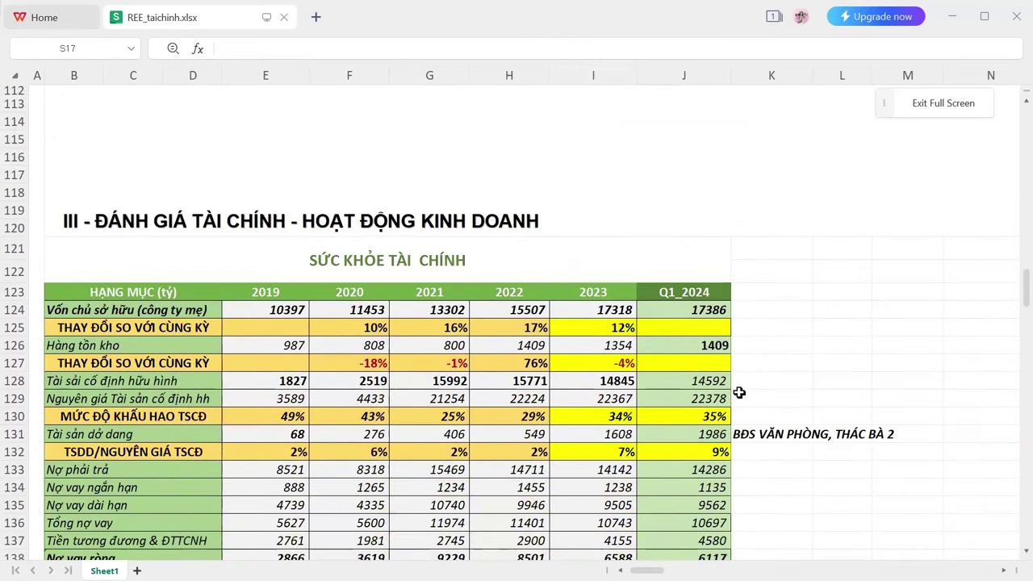
pyautogui.scroll(1, 740, 392)
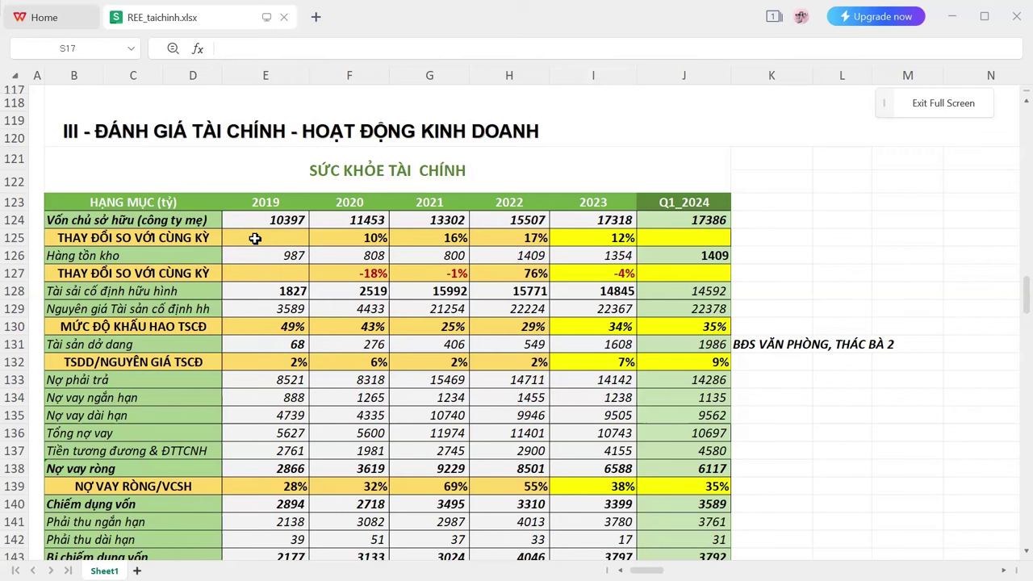
# Examine the year-on-year changes in equity for 2019–2023 and inventory for 2023, comparing them with the 2023 revenue growth.
pyautogui.moveTo(255, 238); pyautogui.dragTo(626, 238)
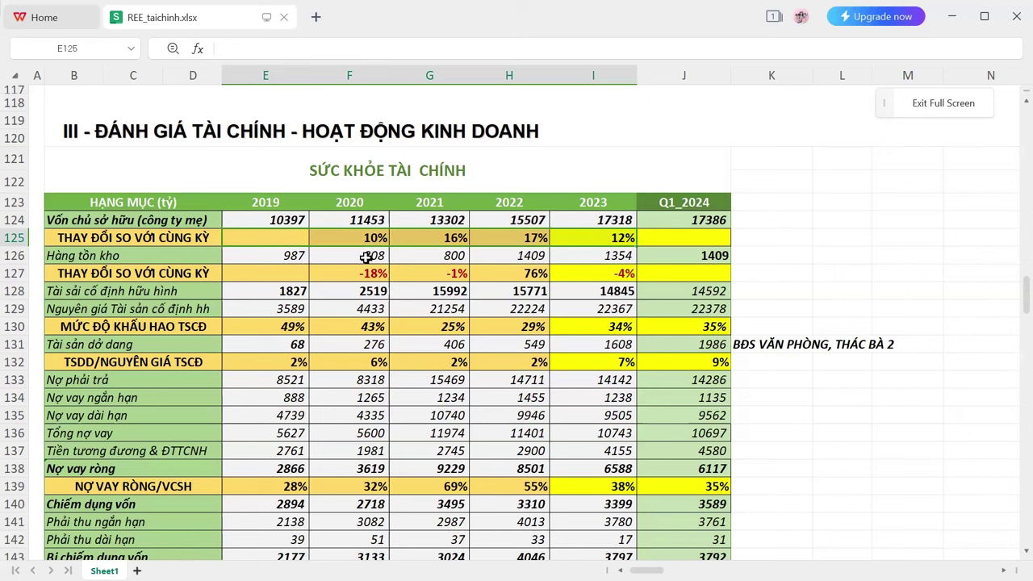
pyautogui.click(603, 272)
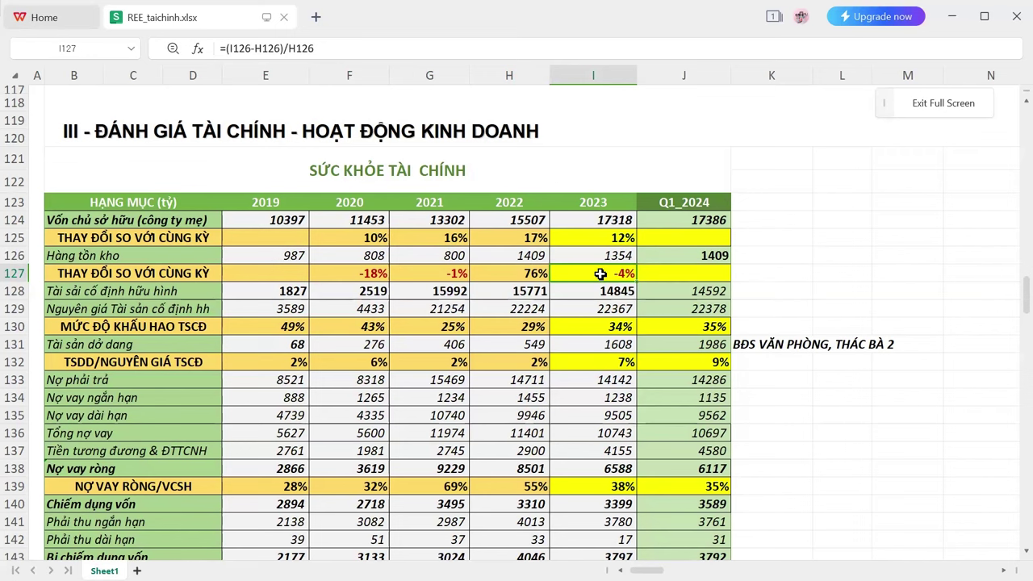
pyautogui.scroll(-7, 601, 275)
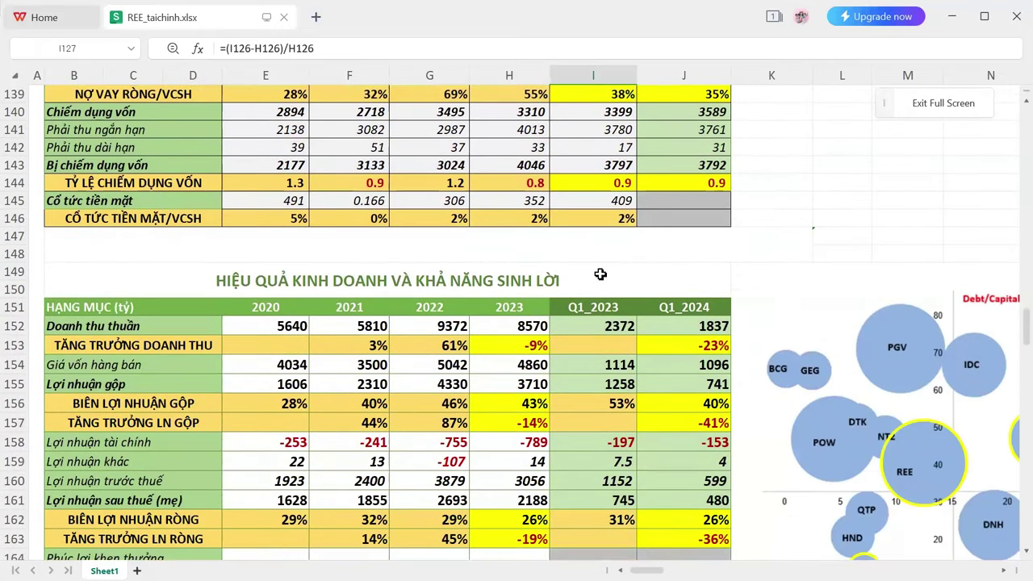
pyautogui.click(513, 345)
pyautogui.scroll(6, 570, 283)
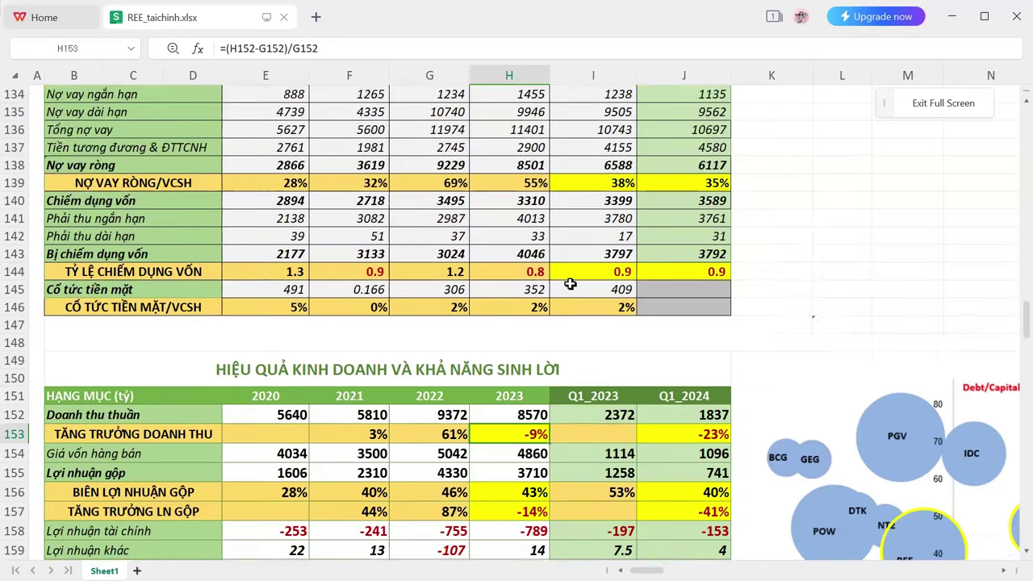
pyautogui.scroll(1, 570, 284)
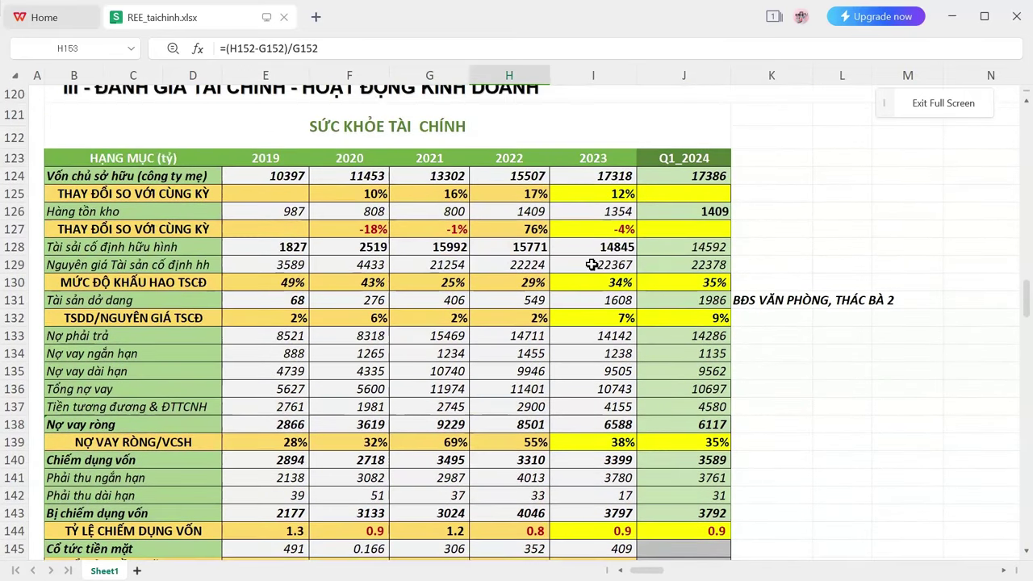
pyautogui.click(607, 232)
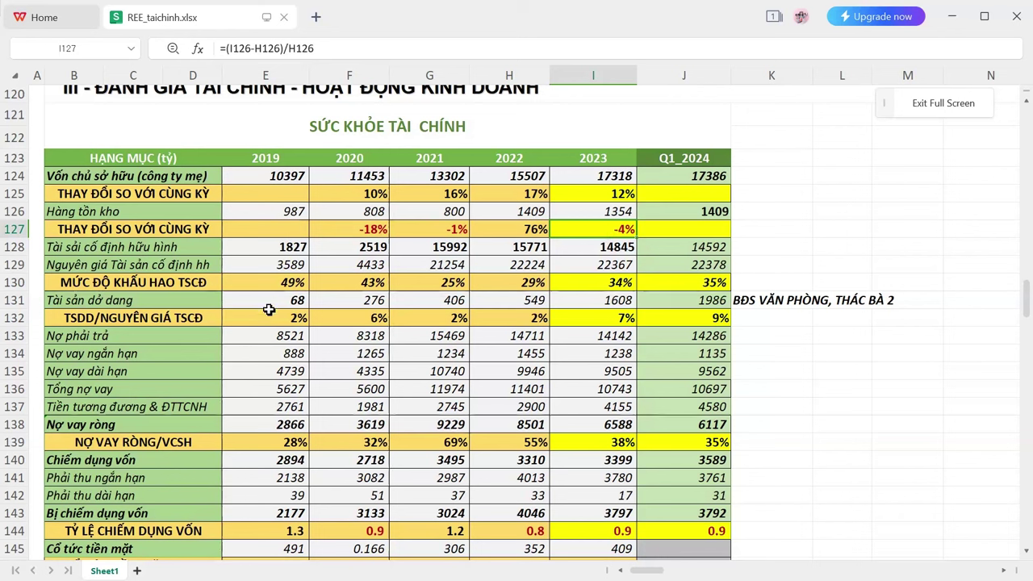
# Examine the TSDD/NGUYÊN GIÁ TSCĐ ratio from 2019 to Q1_2024 and the note beside the Tài sản dở dang row.
pyautogui.moveTo(293, 318); pyautogui.dragTo(692, 320)
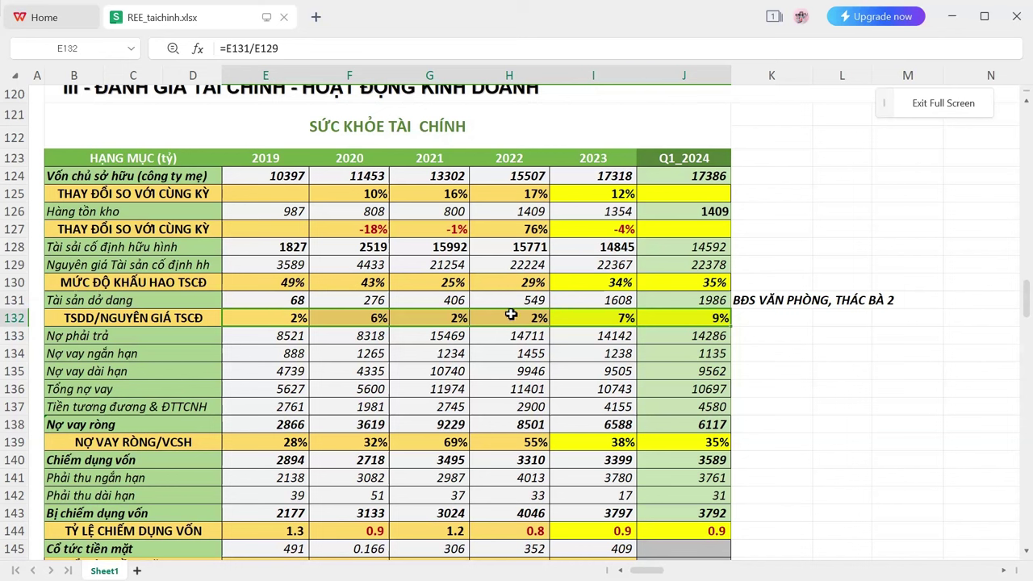
pyautogui.click(678, 316)
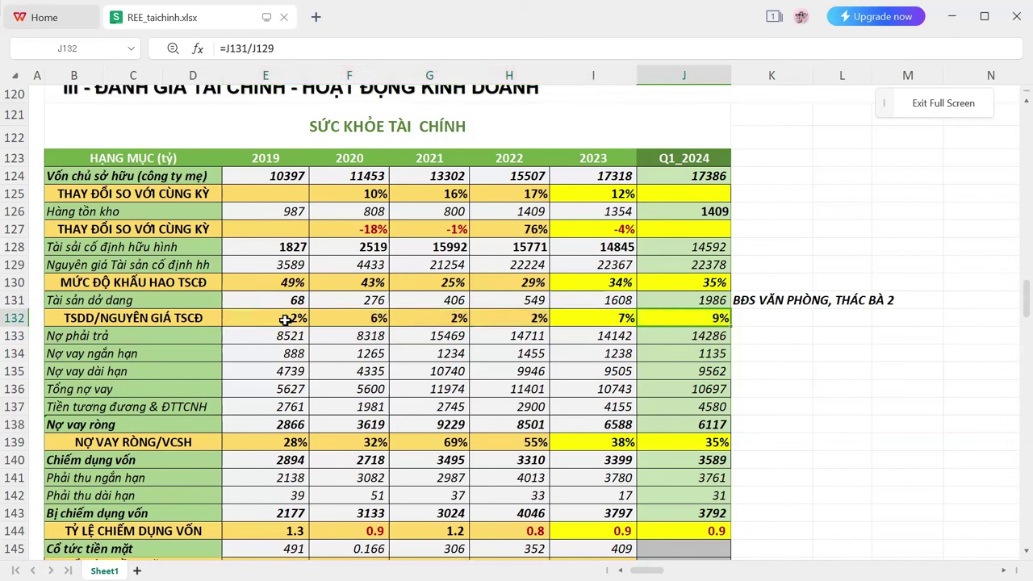
pyautogui.moveTo(286, 319); pyautogui.dragTo(693, 323)
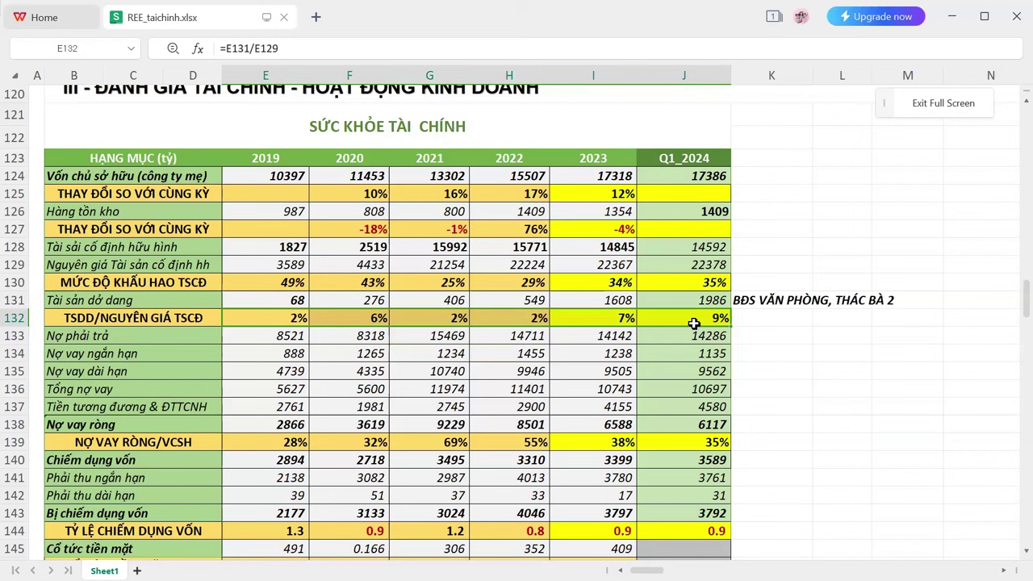
pyautogui.click(553, 318)
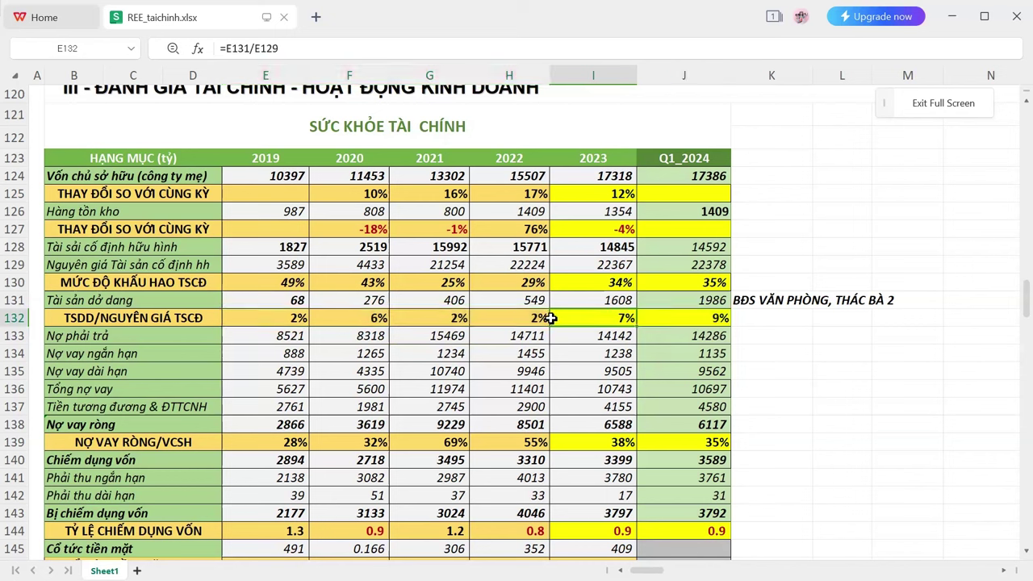
pyautogui.moveTo(412, 318); pyautogui.dragTo(493, 318)
pyautogui.click(440, 321)
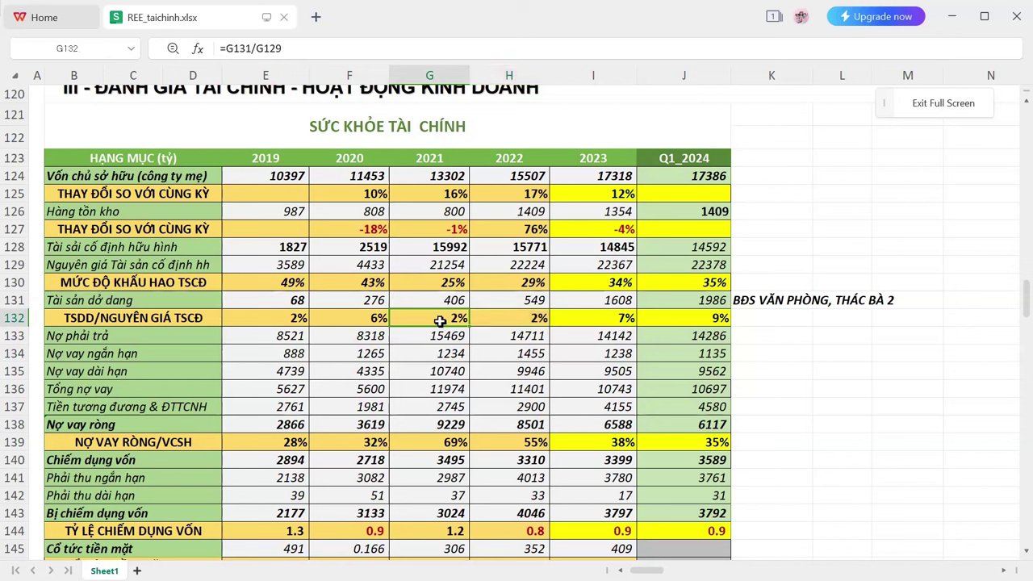
pyautogui.moveTo(565, 319); pyautogui.dragTo(681, 321)
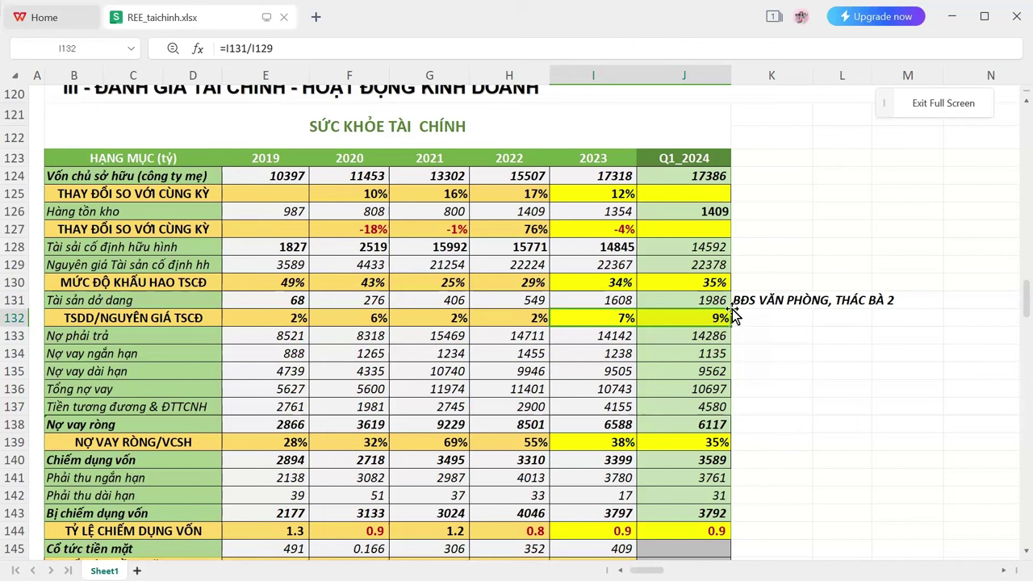
pyautogui.click(760, 300)
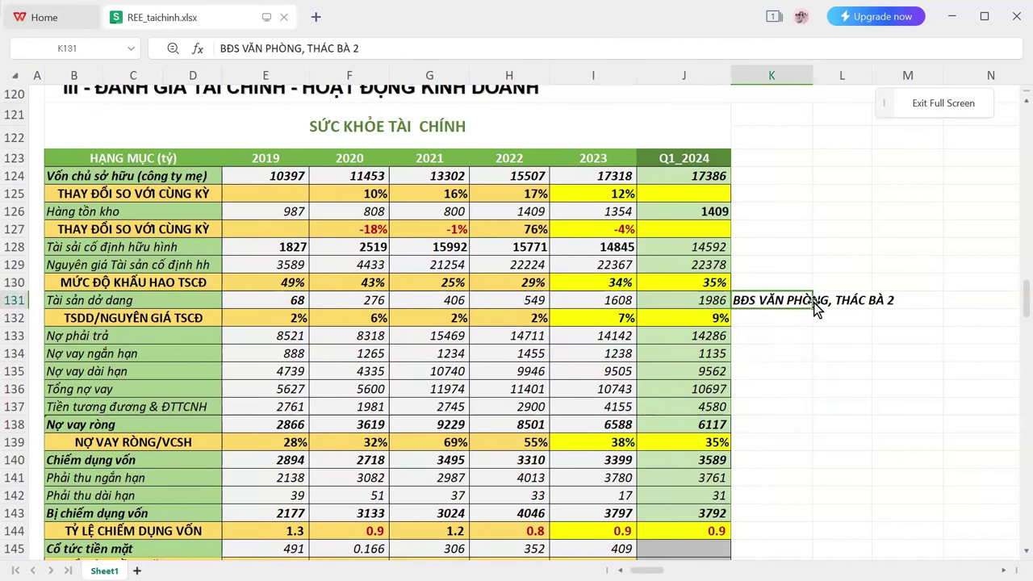
pyautogui.click(866, 301)
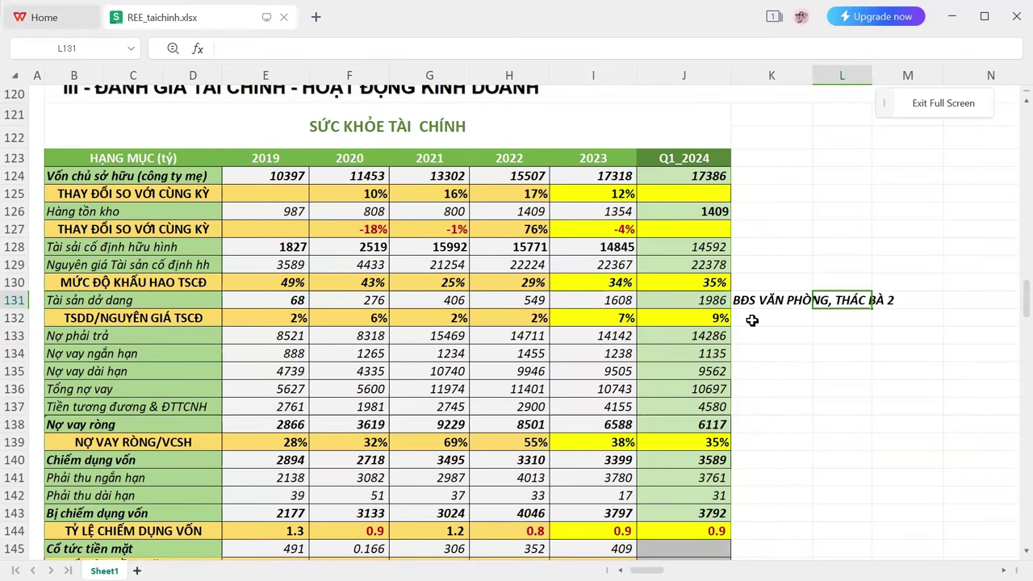
# Examine the NỢ VAY RÒNG/VCSH ratio from 2019 to Q1_2024, focusing on the period from 2021 onward.
pyautogui.scroll(-2, 626, 385)
pyautogui.scroll(-2, 627, 385)
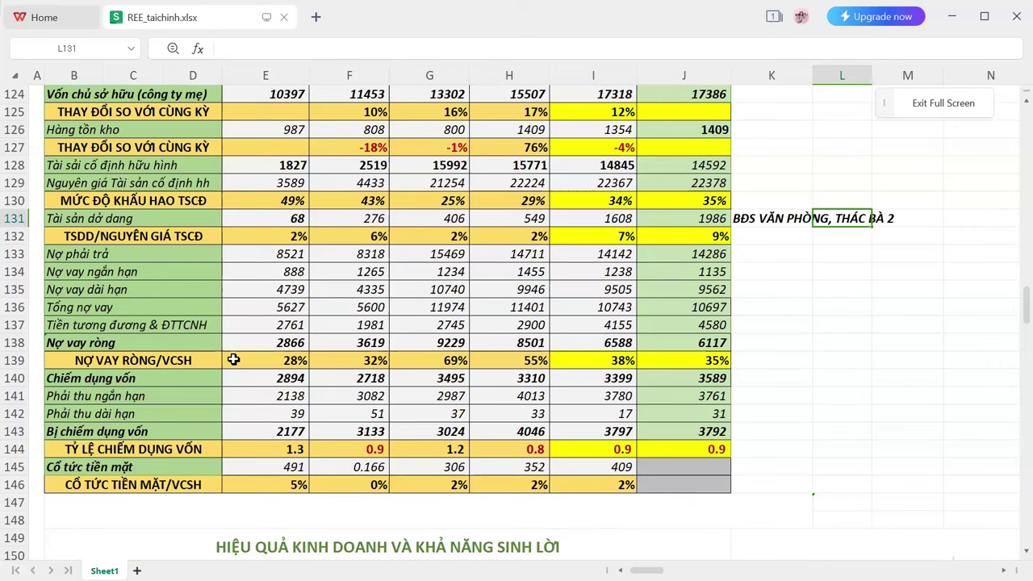
pyautogui.moveTo(233, 360); pyautogui.dragTo(672, 361)
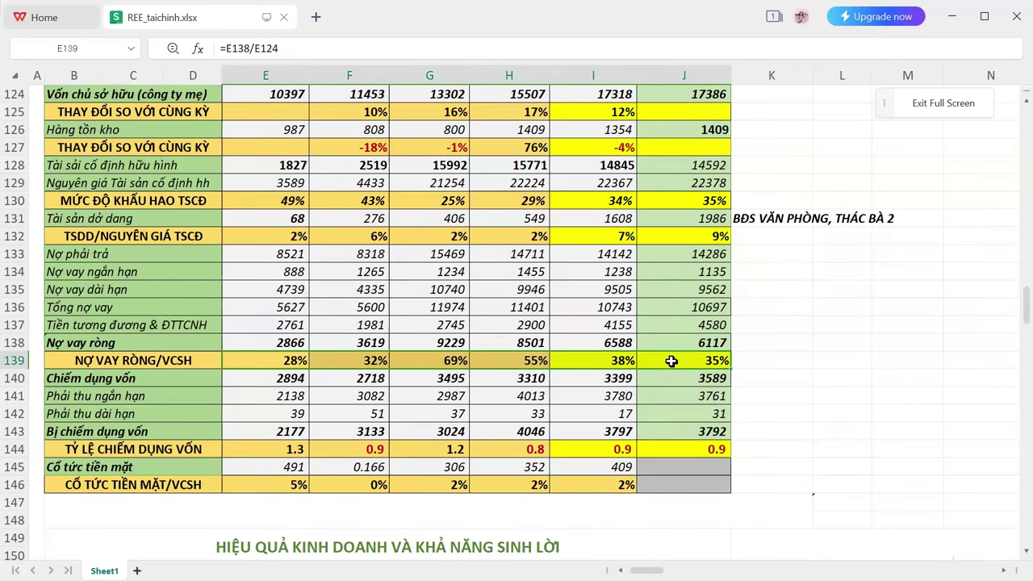
pyautogui.click(451, 367)
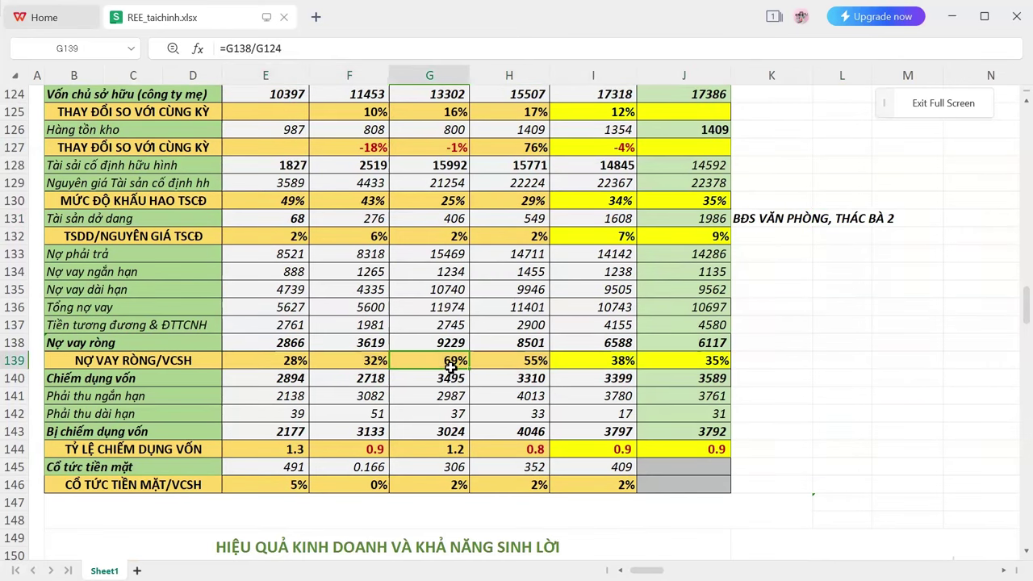
pyautogui.scroll(2, 450, 371)
pyautogui.moveTo(447, 403); pyautogui.dragTo(679, 397)
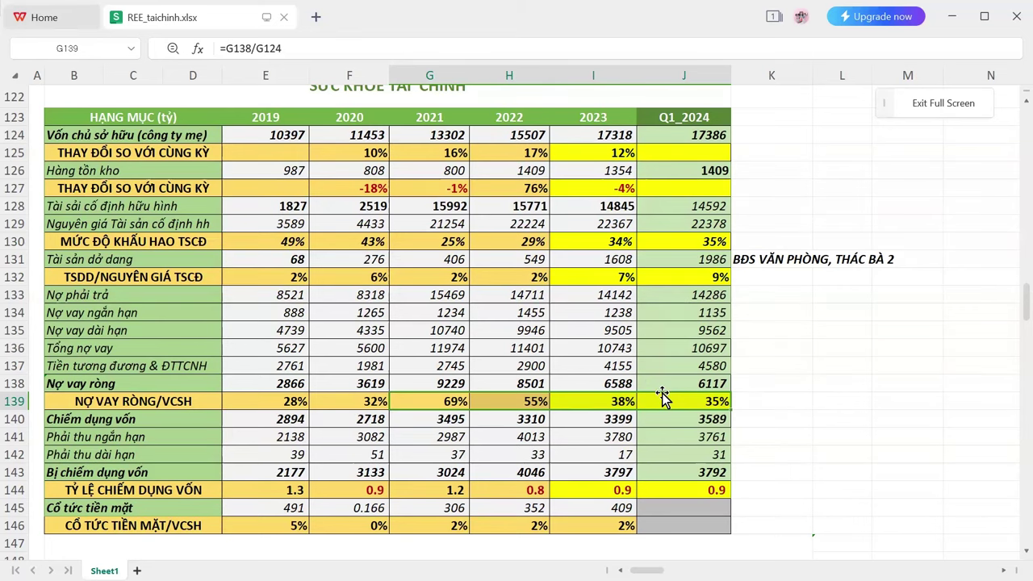
# Compare the Chiếm dụng vốn and Bị chiếm dụng vốn rows with their ratio, and check CỔ TỨC TIỀN MẶT/VCSH for 2021–2023.
pyautogui.scroll(-2, 662, 393)
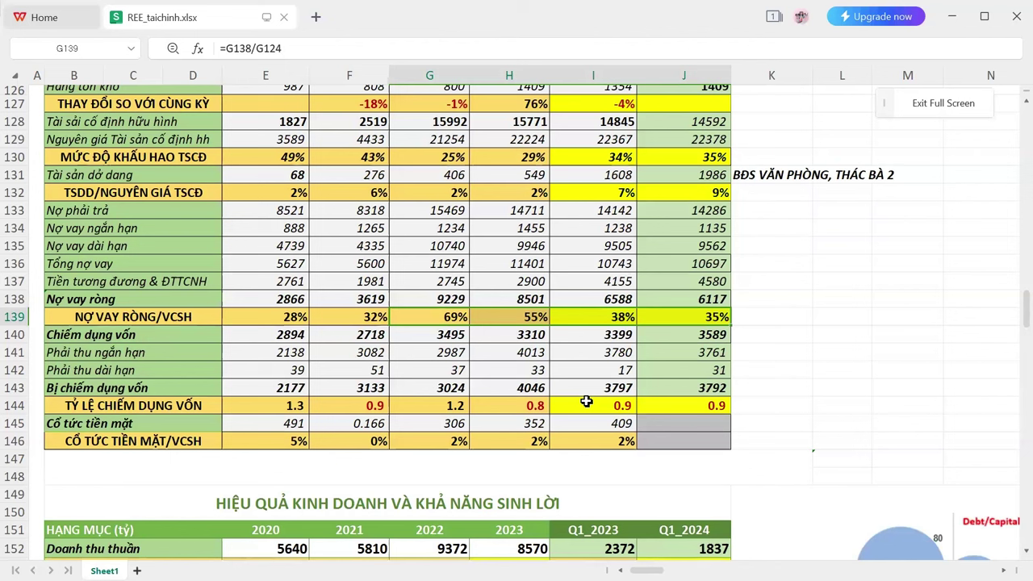
pyautogui.click(539, 406)
pyautogui.moveTo(539, 406); pyautogui.dragTo(671, 409)
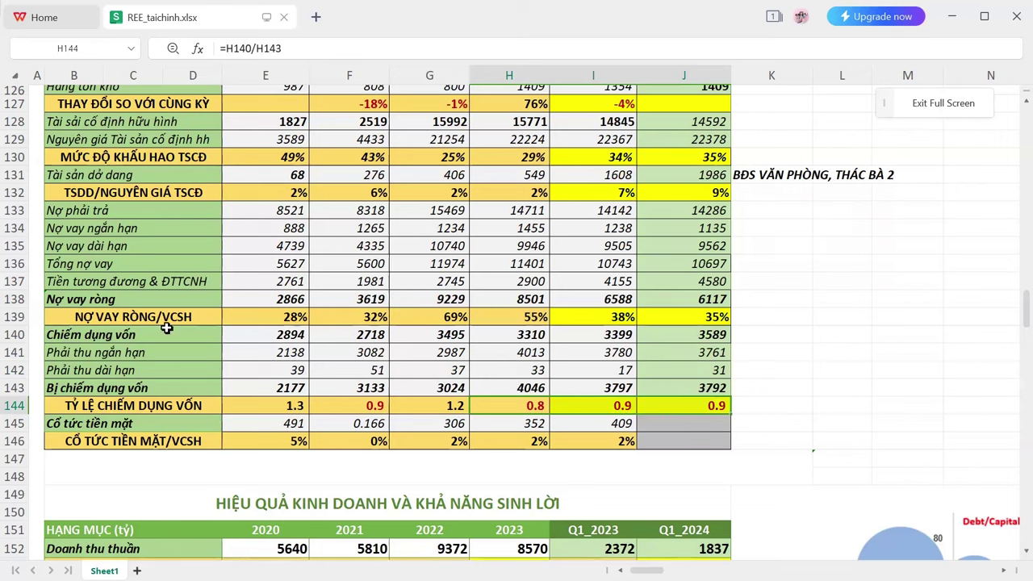
pyautogui.moveTo(171, 334); pyautogui.dragTo(685, 334)
pyautogui.click(517, 339)
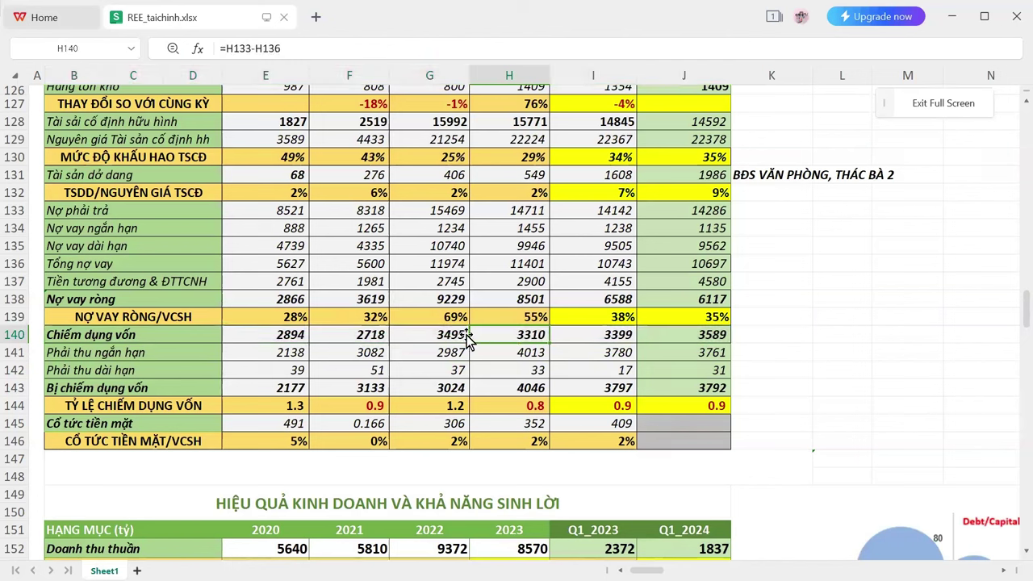
pyautogui.moveTo(454, 339); pyautogui.dragTo(685, 337)
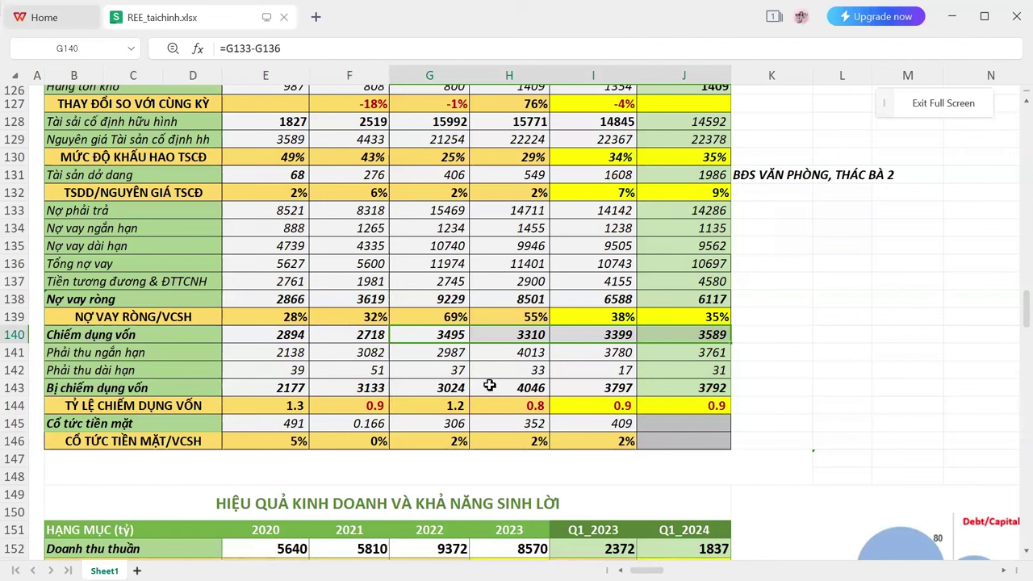
pyautogui.moveTo(502, 388); pyautogui.dragTo(684, 390)
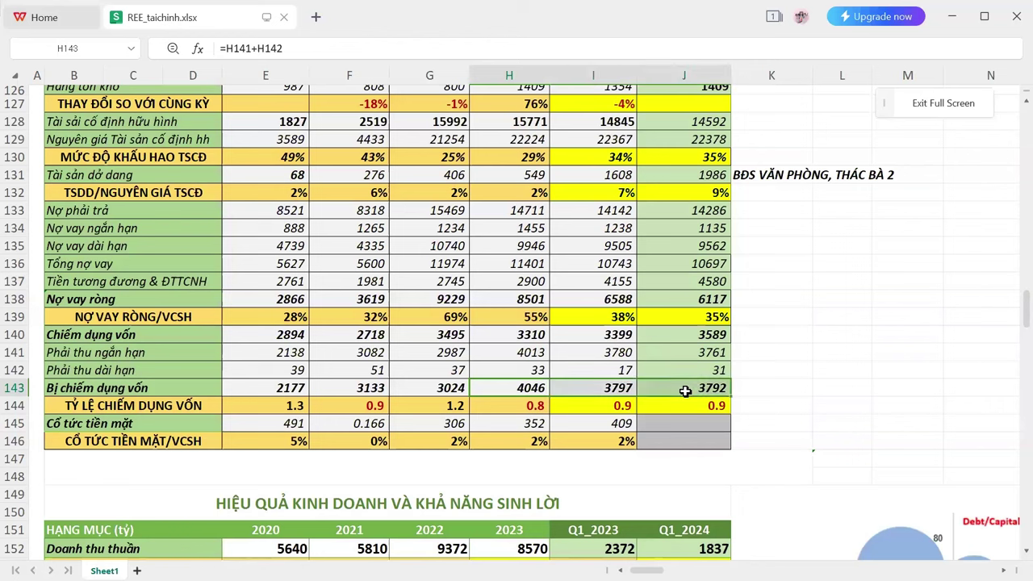
pyautogui.moveTo(448, 335); pyautogui.dragTo(675, 336)
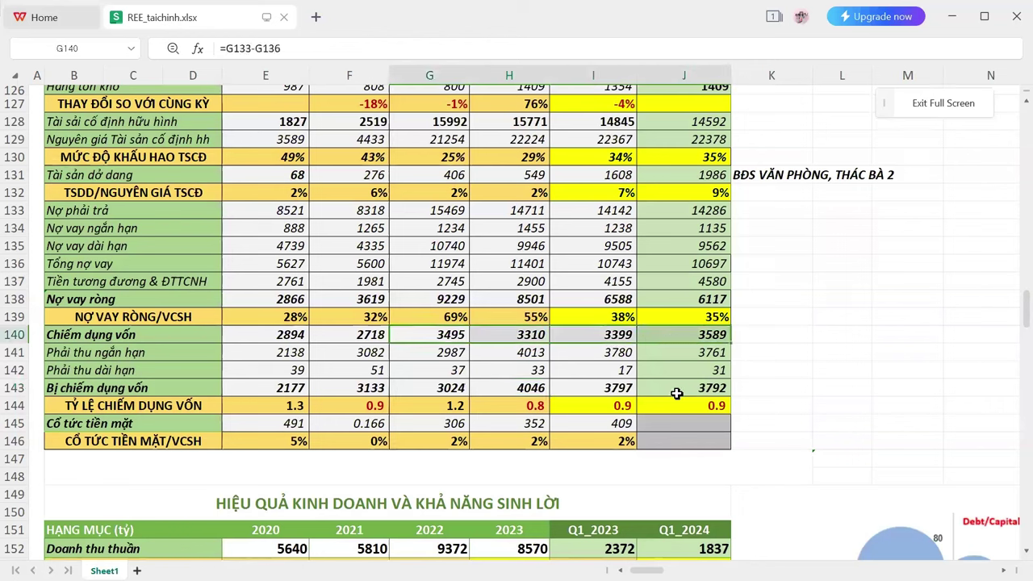
pyautogui.moveTo(676, 393); pyautogui.dragTo(452, 380)
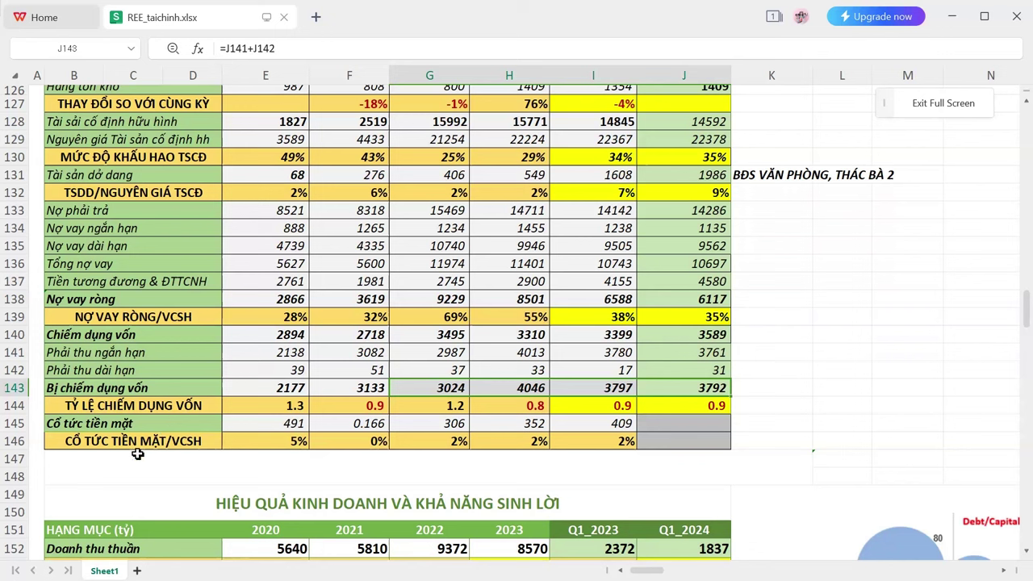
pyautogui.click(459, 441)
pyautogui.moveTo(459, 441); pyautogui.dragTo(586, 441)
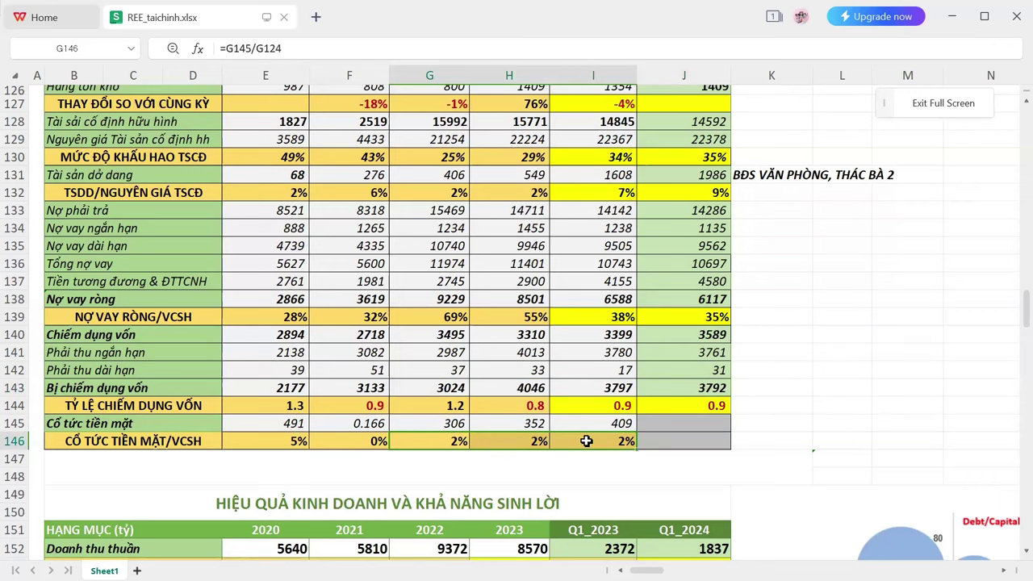
# Examine the TĂNG TRƯỞNG DOANH THU row in the HIỆU QUẢ KINH DOANH VÀ KHẢ NĂNG SINH LỜI table, focusing on 2023 and Q1_2024.
pyautogui.scroll(-8, 586, 441)
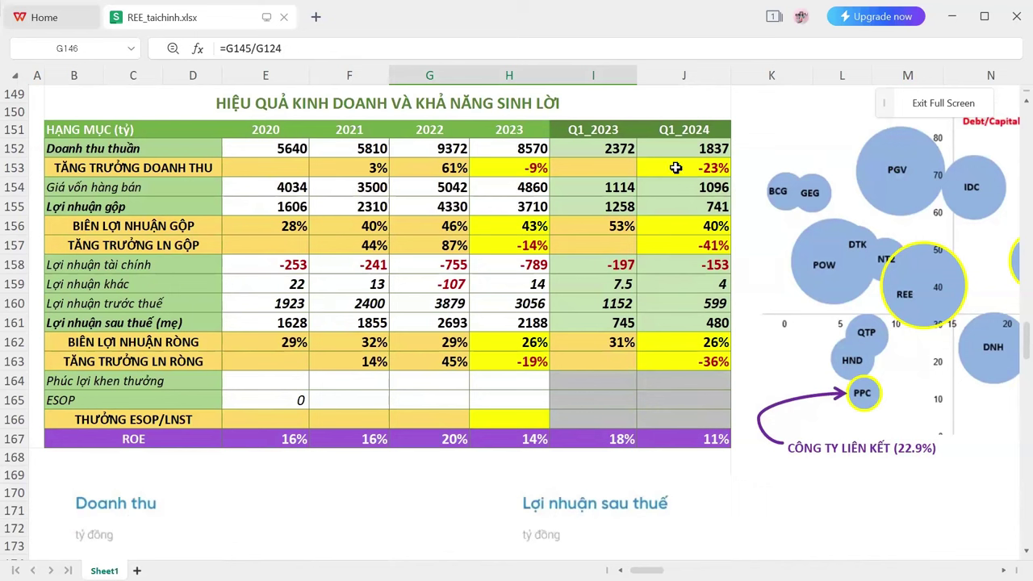
pyautogui.moveTo(279, 162); pyautogui.dragTo(683, 170)
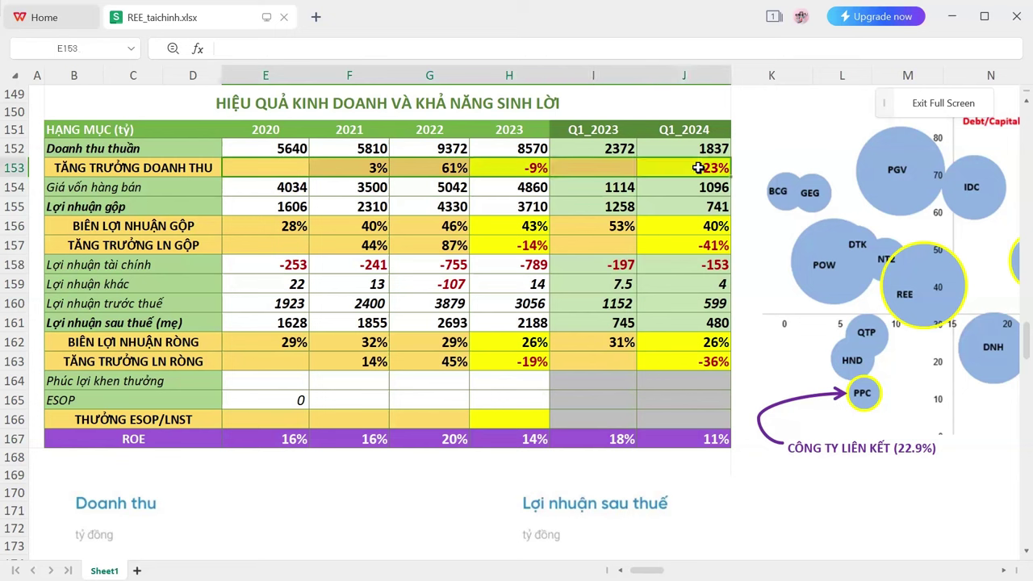
pyautogui.click(683, 167)
pyautogui.click(513, 163)
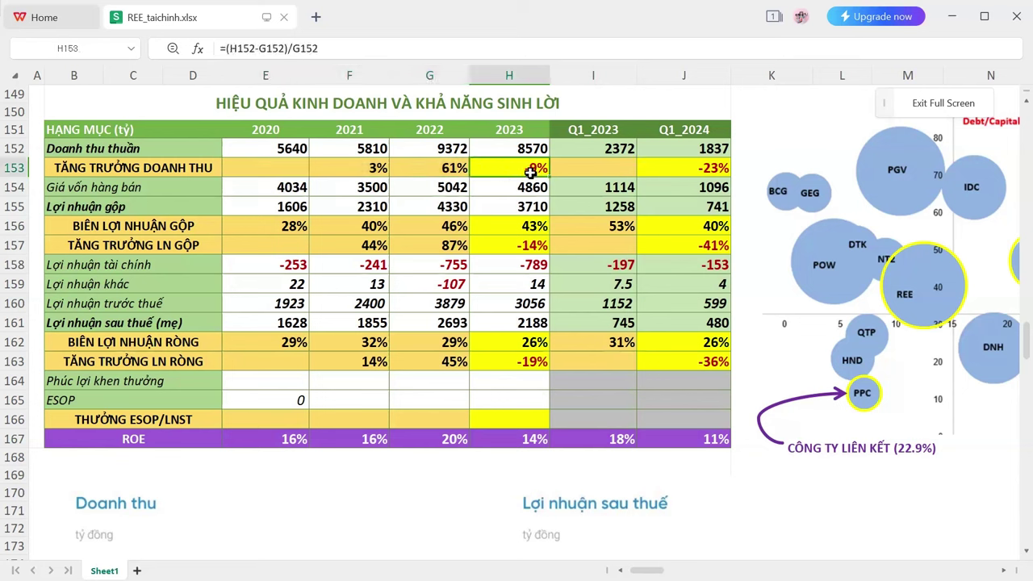
pyautogui.click(510, 134)
pyautogui.click(681, 139)
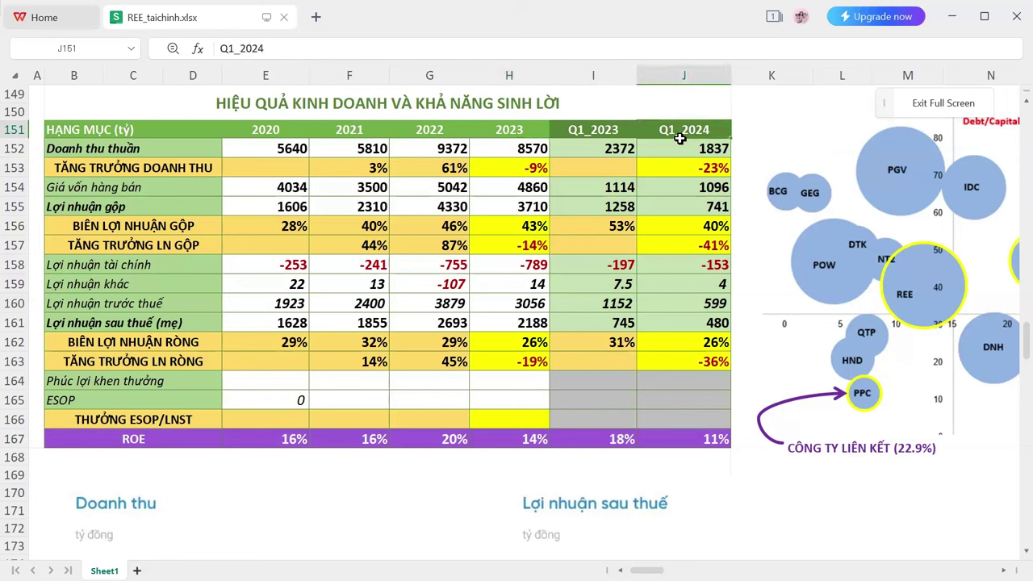
pyautogui.click(497, 169)
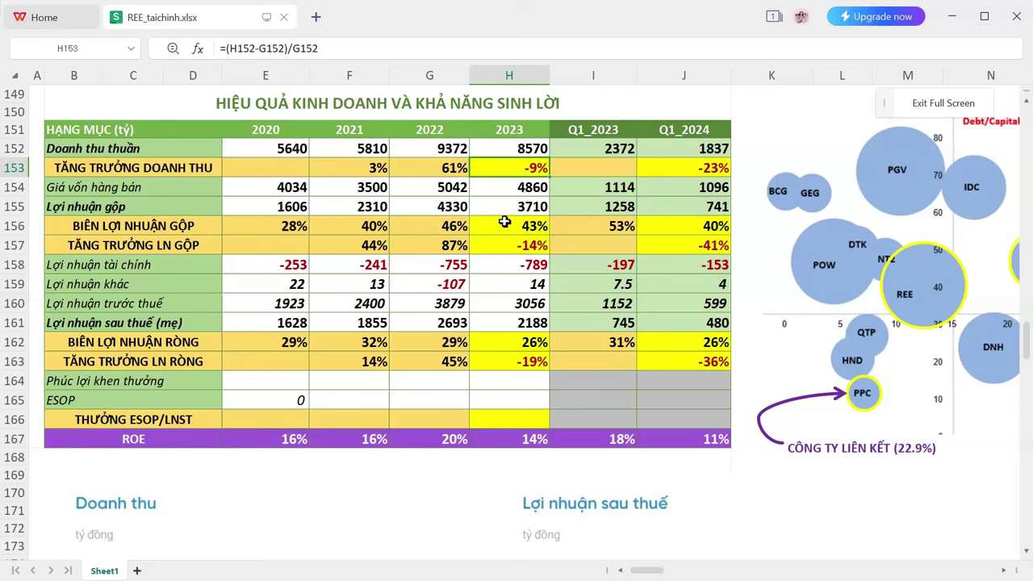
# Examine BIÊN LỢI NHUẬN GỘP for 2020–2023 and BIÊN LỢI NHUẬN RÒNG from 2020 to Q1_2024, focusing on 2021–2023 for the latter.
pyautogui.moveTo(292, 226); pyautogui.dragTo(451, 227)
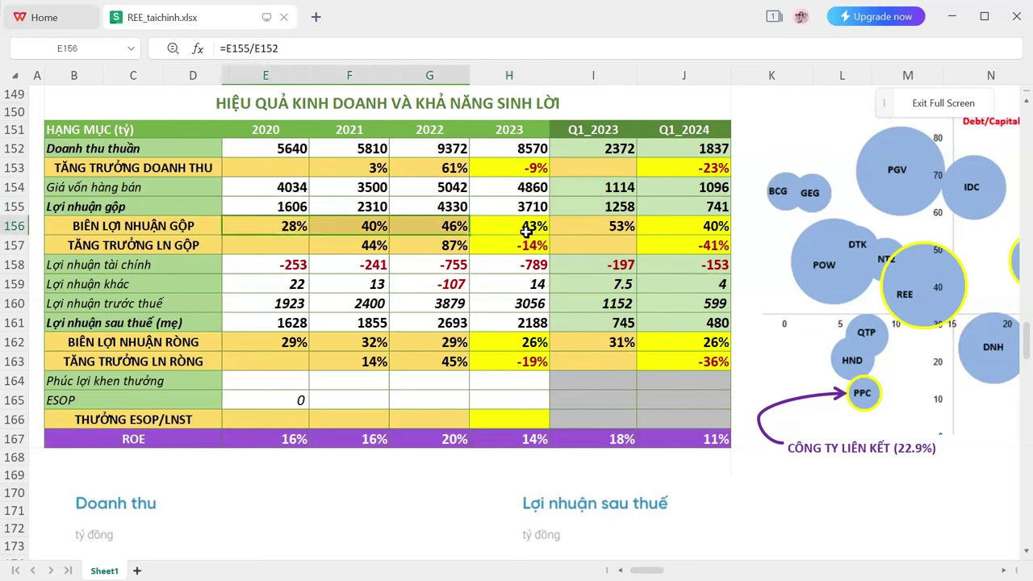
pyautogui.click(534, 229)
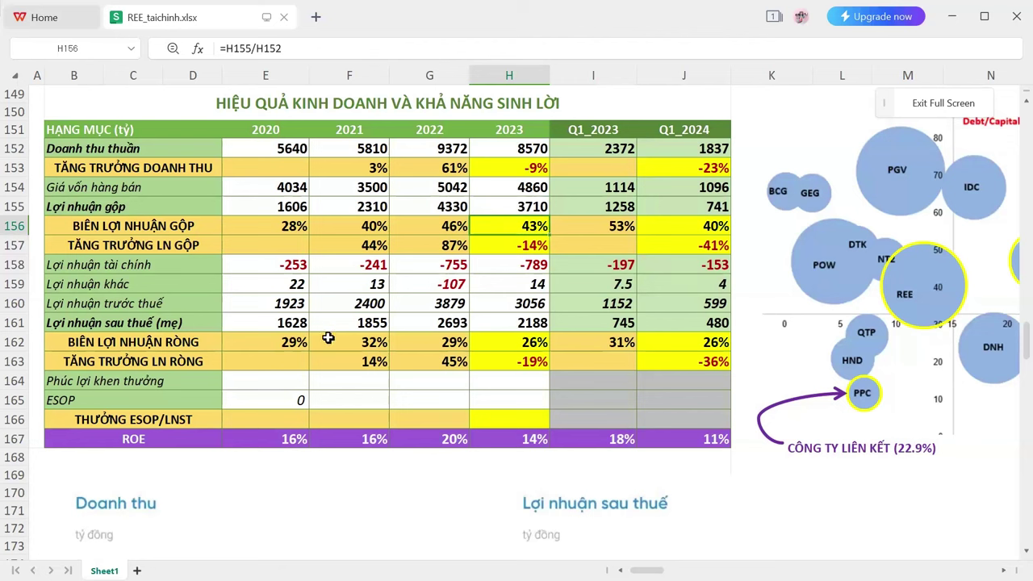
pyautogui.moveTo(274, 343); pyautogui.dragTo(704, 342)
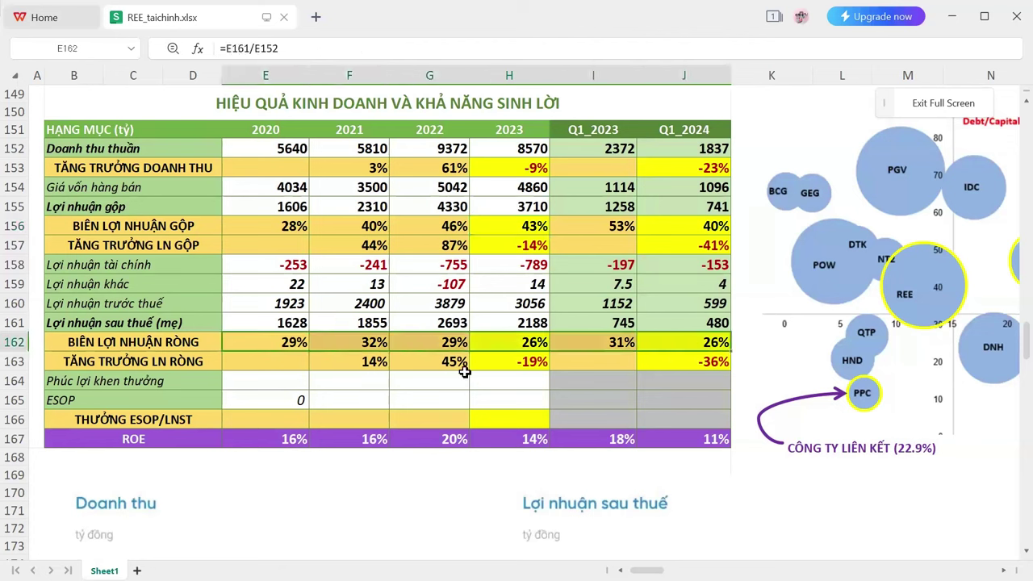
pyautogui.click(361, 342)
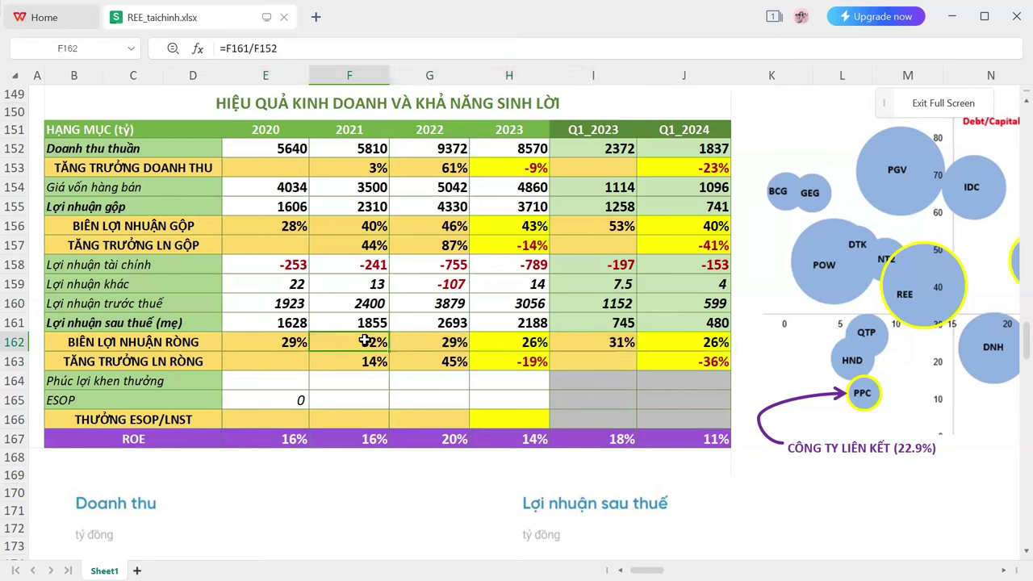
pyautogui.moveTo(379, 342); pyautogui.dragTo(508, 344)
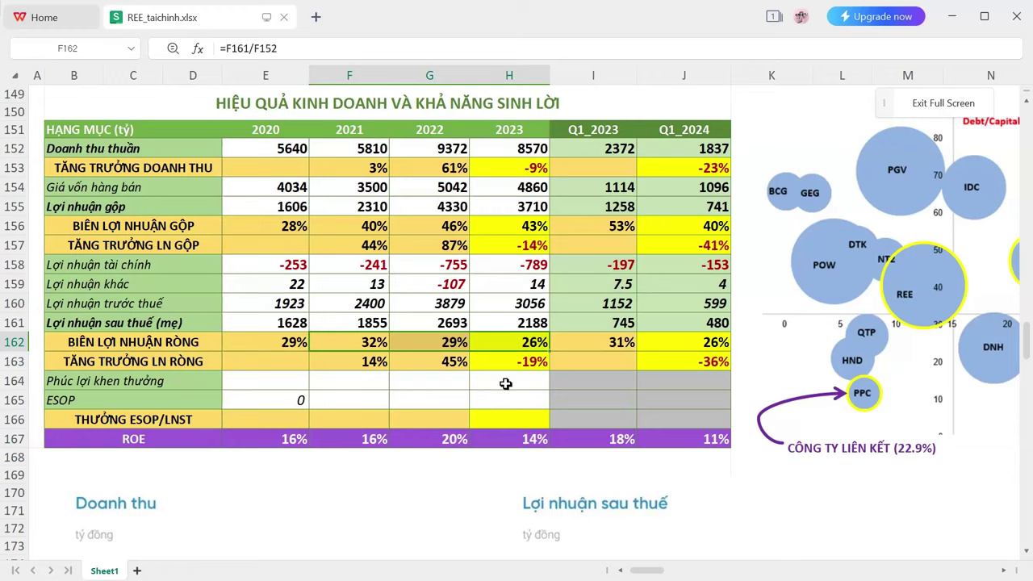
# Examine the ROE row from 2020 to Q1_2023, focusing on the 2023 figure.
pyautogui.click(279, 440)
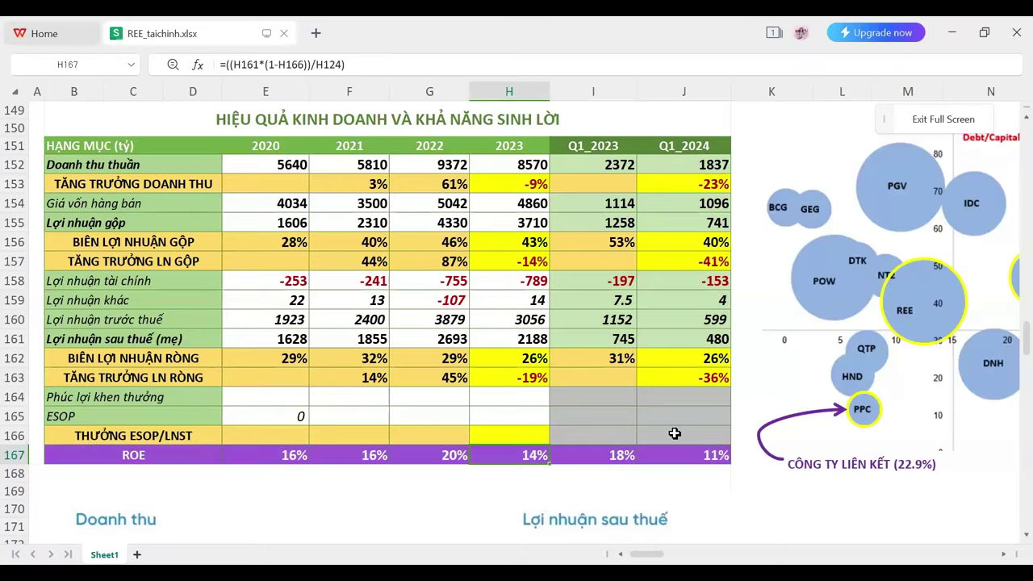
pyautogui.click(675, 433)
pyautogui.scroll(1, 446, 465)
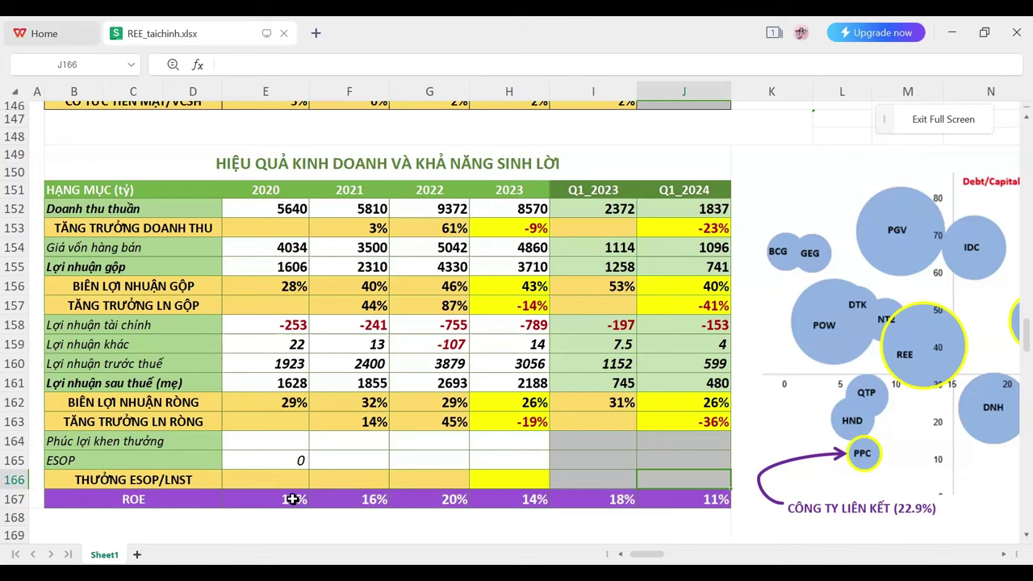
pyautogui.moveTo(292, 499); pyautogui.dragTo(621, 499)
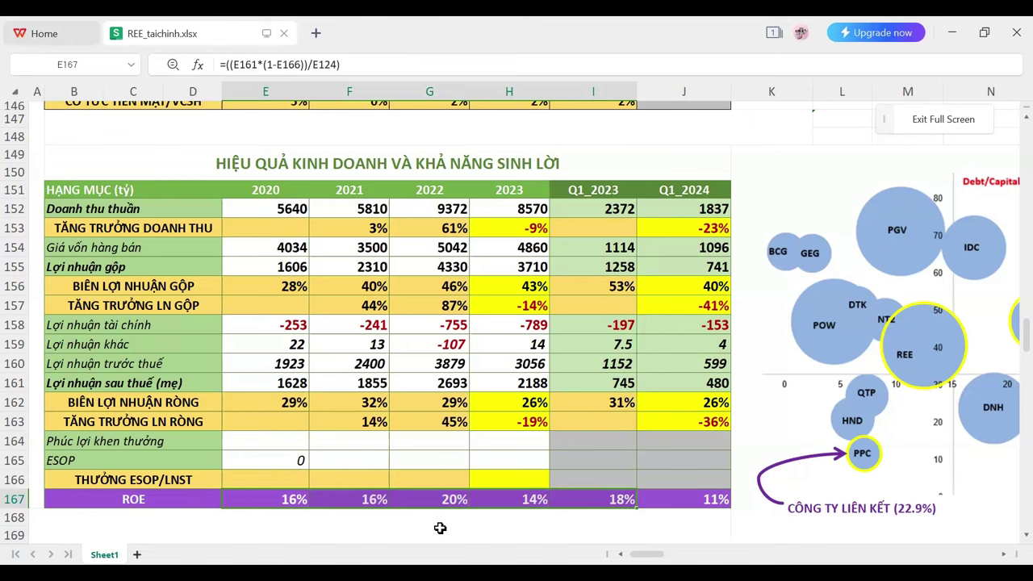
pyautogui.click(535, 496)
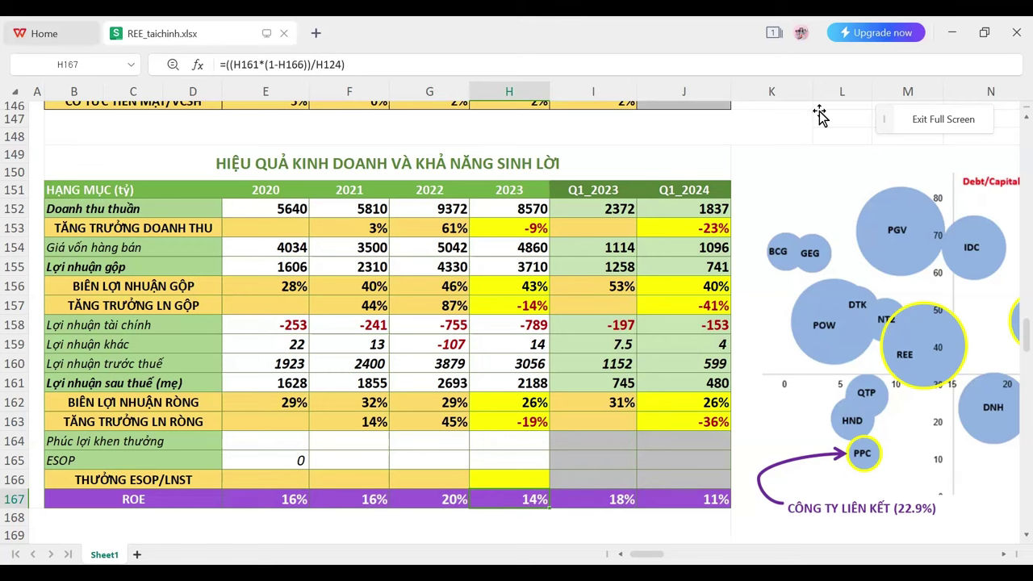
# Compare REE with VSH, SBH, PPC and the other companies in the Debt/Capital versus ROE bubble chart.
pyautogui.hscroll(3, 819, 115)
pyautogui.scroll(-1, 813, 290)
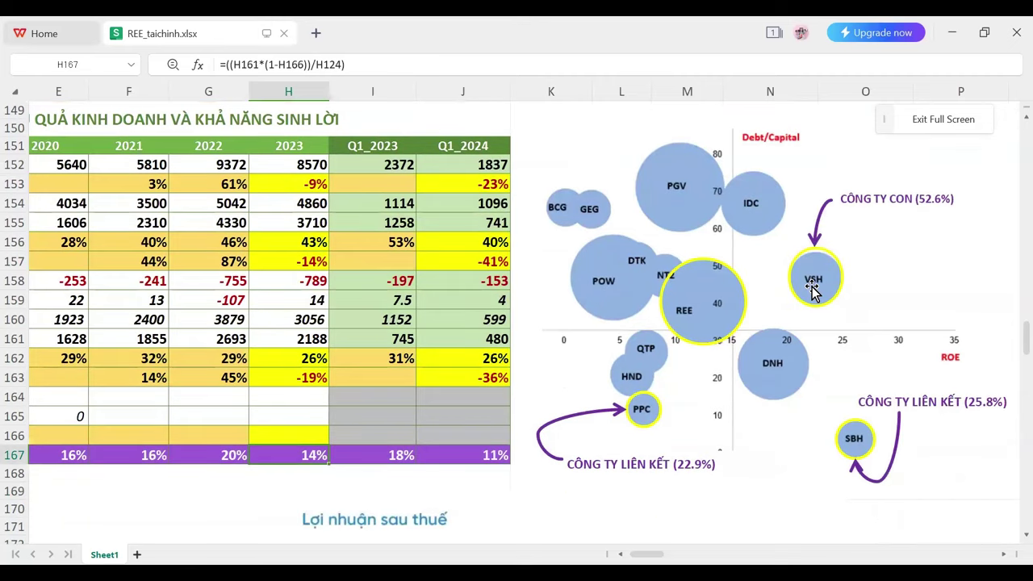
pyautogui.scroll(1, 813, 291)
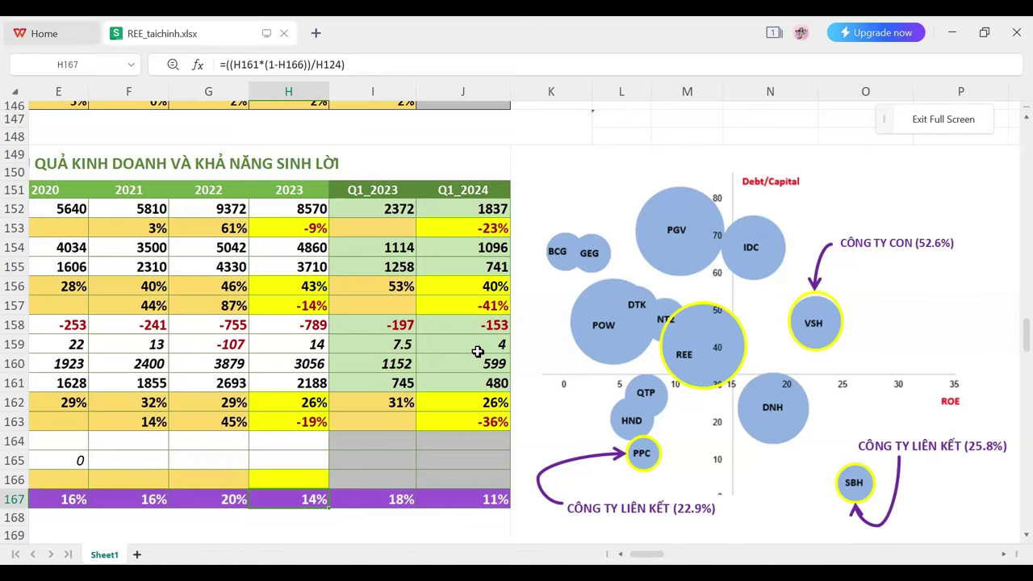
# Review the Doanh thu and Lợi nhuận sau thuế segment charts for 2022–2023 and the Tỉ trọng Doanh thu 2023 breakdown below the ROE row.
pyautogui.hscroll(-3, 478, 352)
pyautogui.scroll(2, 478, 354)
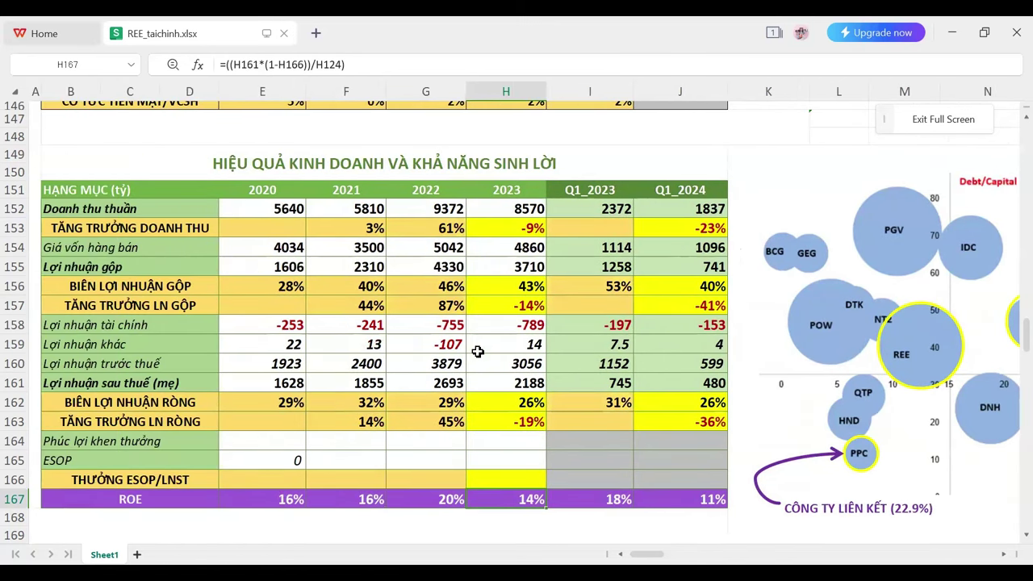
pyautogui.scroll(-5, 478, 355)
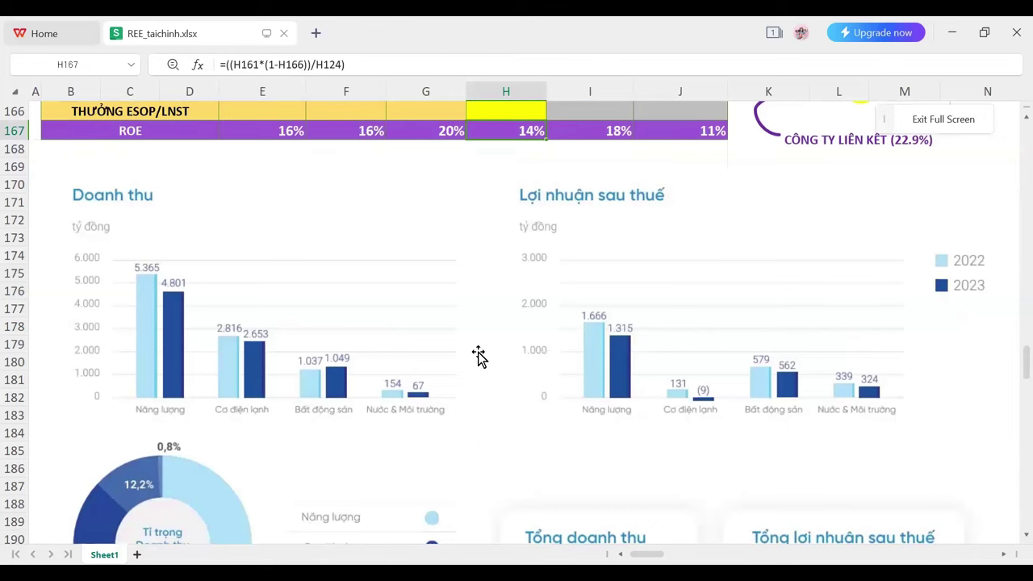
pyautogui.scroll(-2, 478, 355)
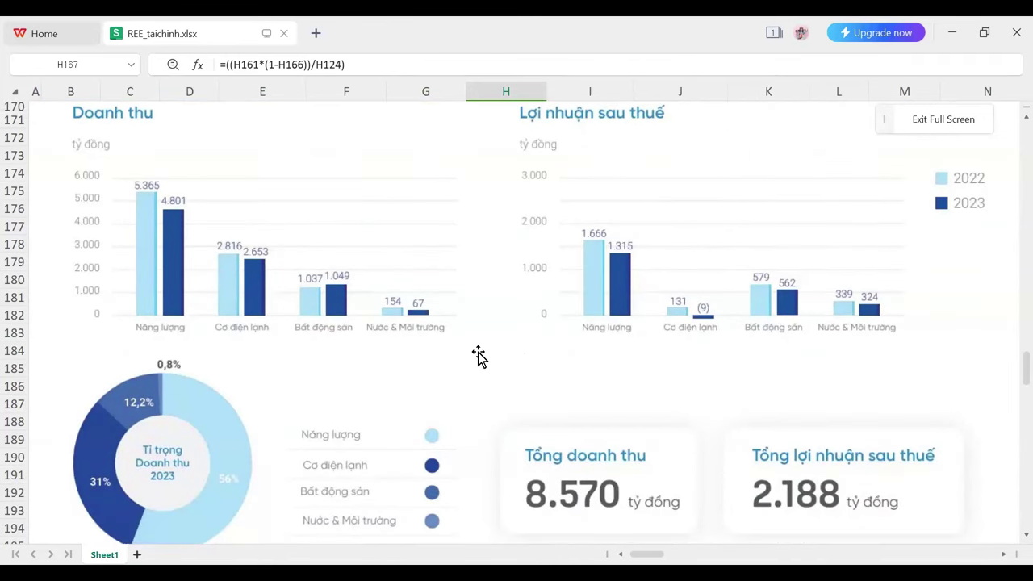
pyautogui.scroll(-1, 479, 356)
pyautogui.scroll(1, 468, 368)
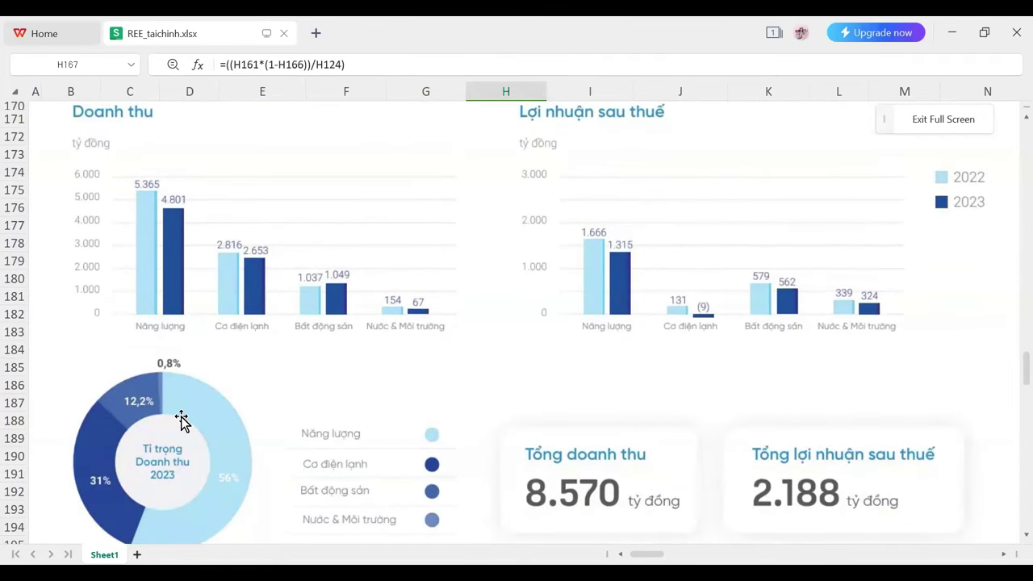